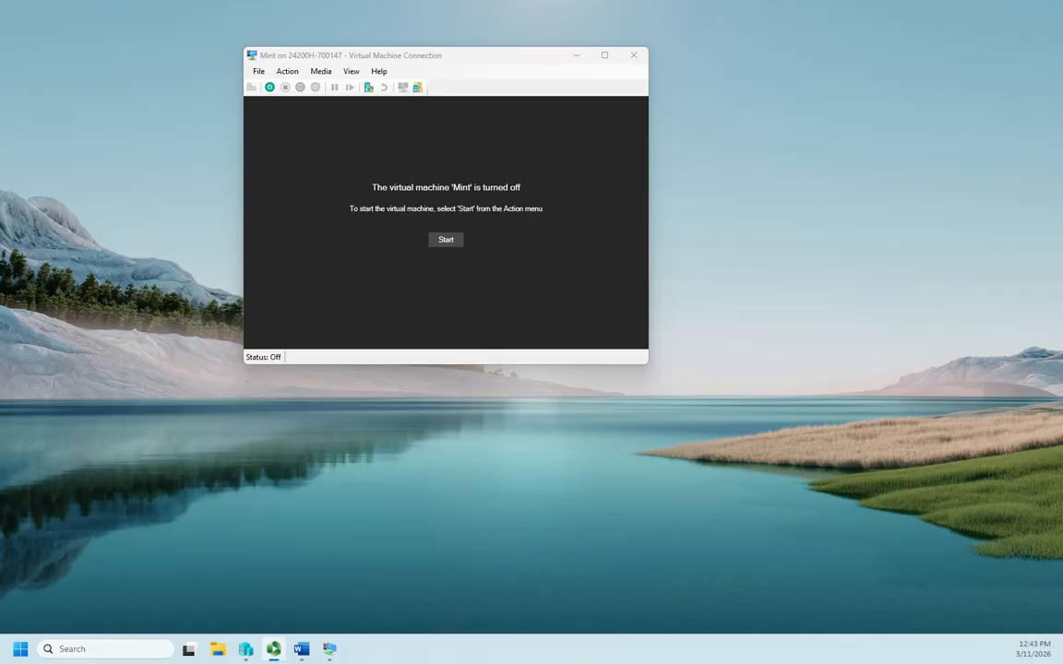
# Start the Mint virtual machine and boot it with the Start Linux Mint 22.3 Cinnamon 64-bit entry.
pyautogui.click(445, 240)
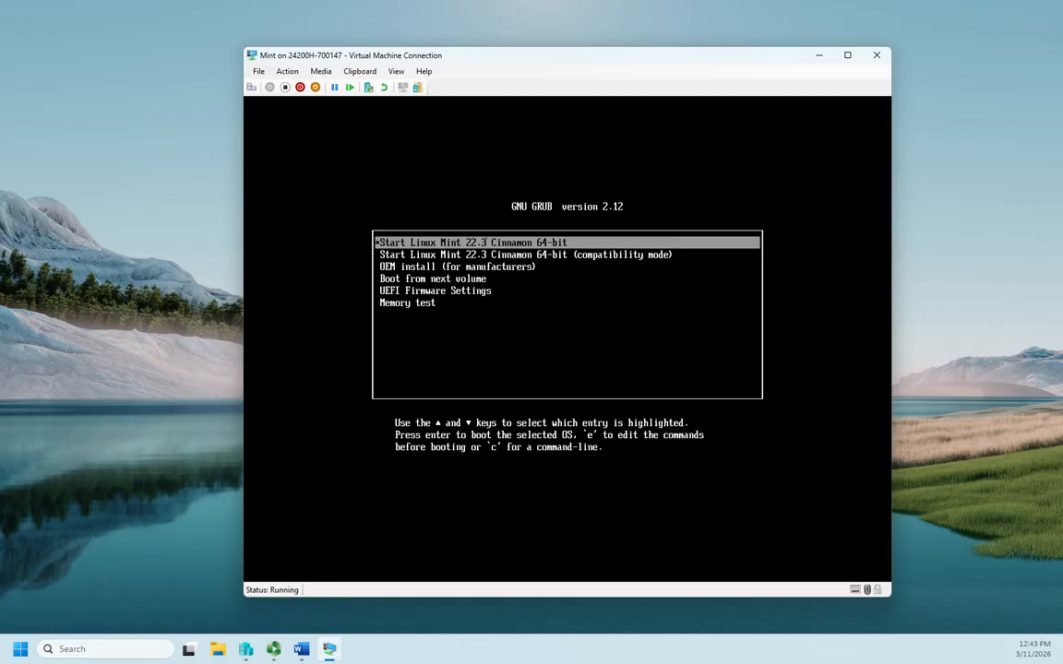
pyautogui.press('Down')
pyautogui.press('Down')
pyautogui.press('Down')
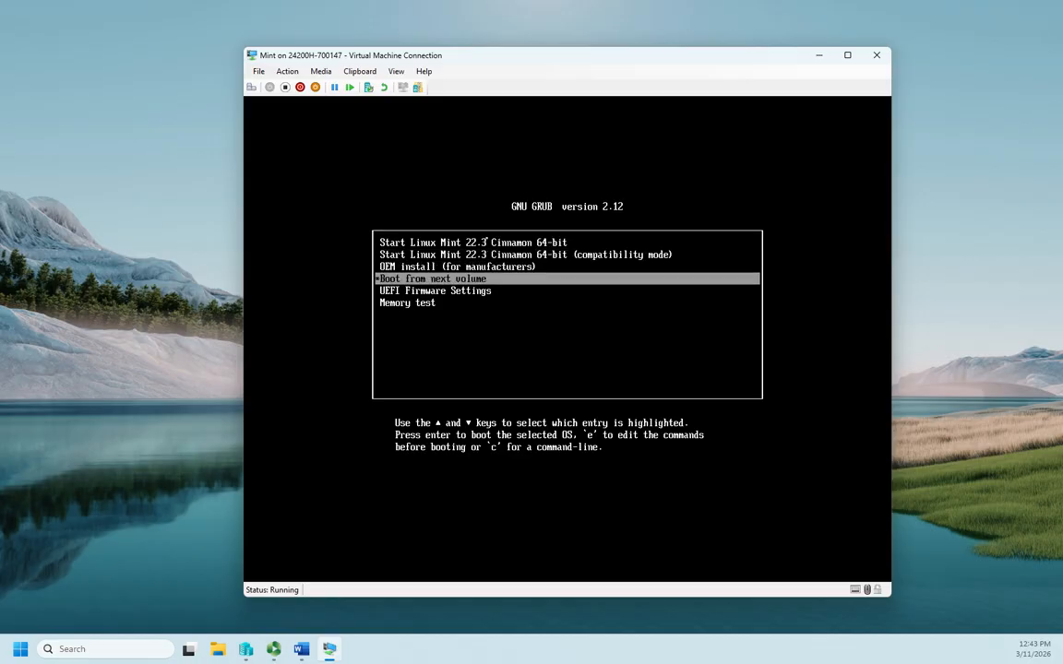
pyautogui.press('Up')
pyautogui.press('Up')
pyautogui.press('Up')
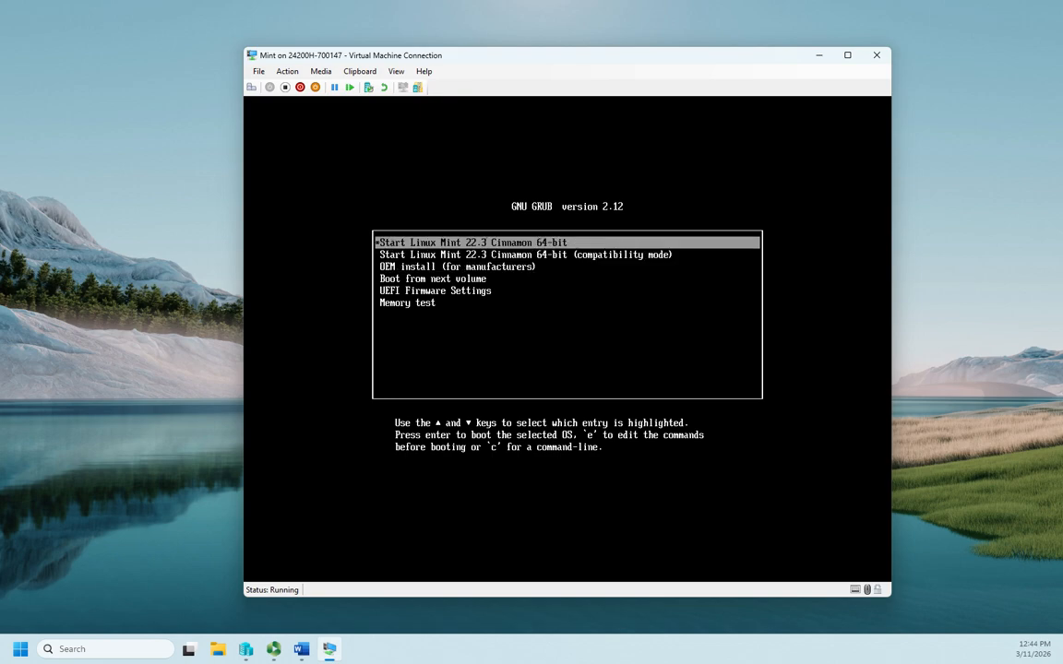
pyautogui.press('Down')
pyautogui.press('Down')
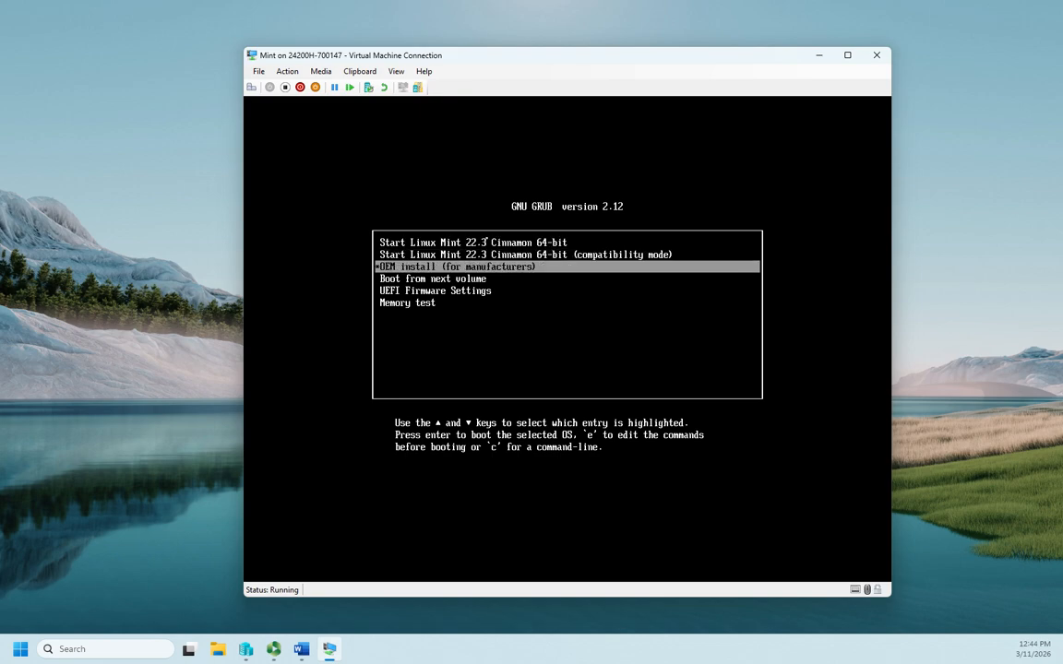
pyautogui.press('Up')
pyautogui.press('Up')
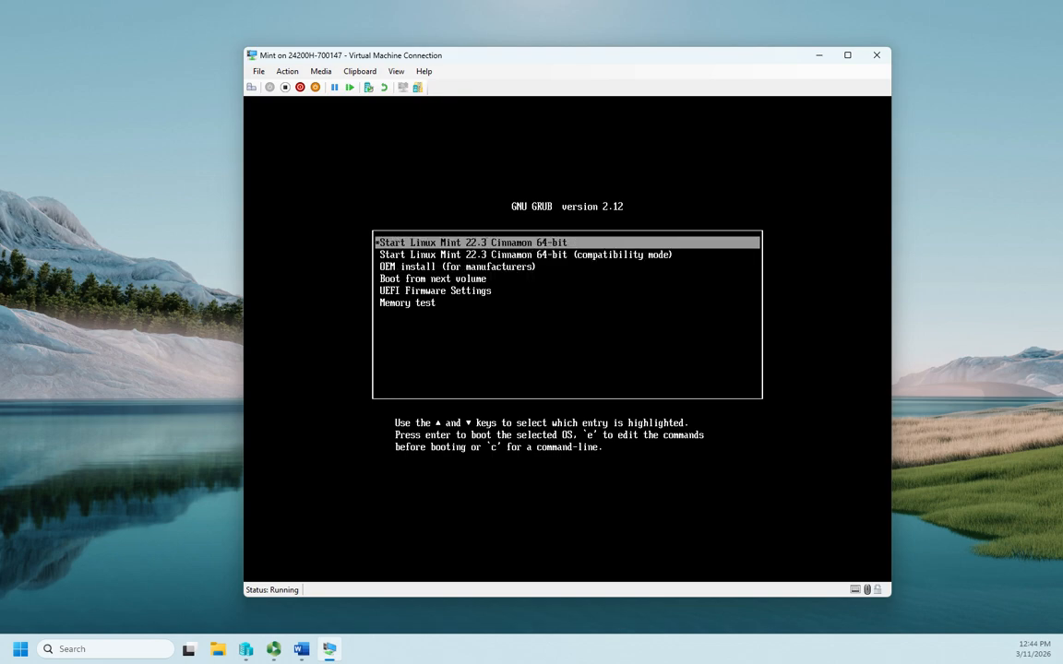
pyautogui.press('Return')
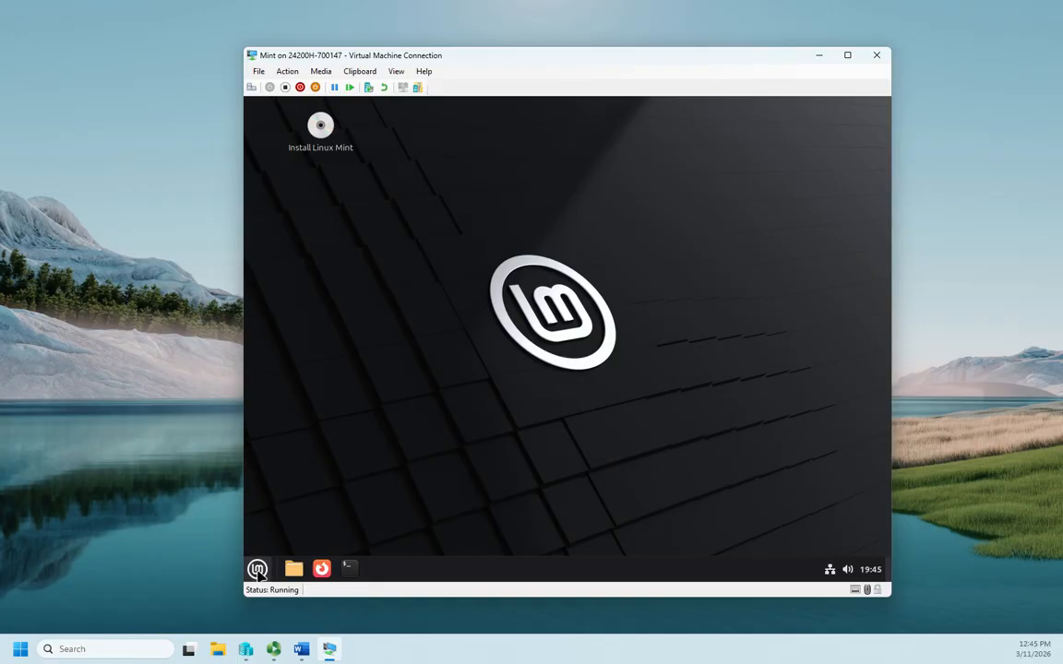
pyautogui.click(257, 568)
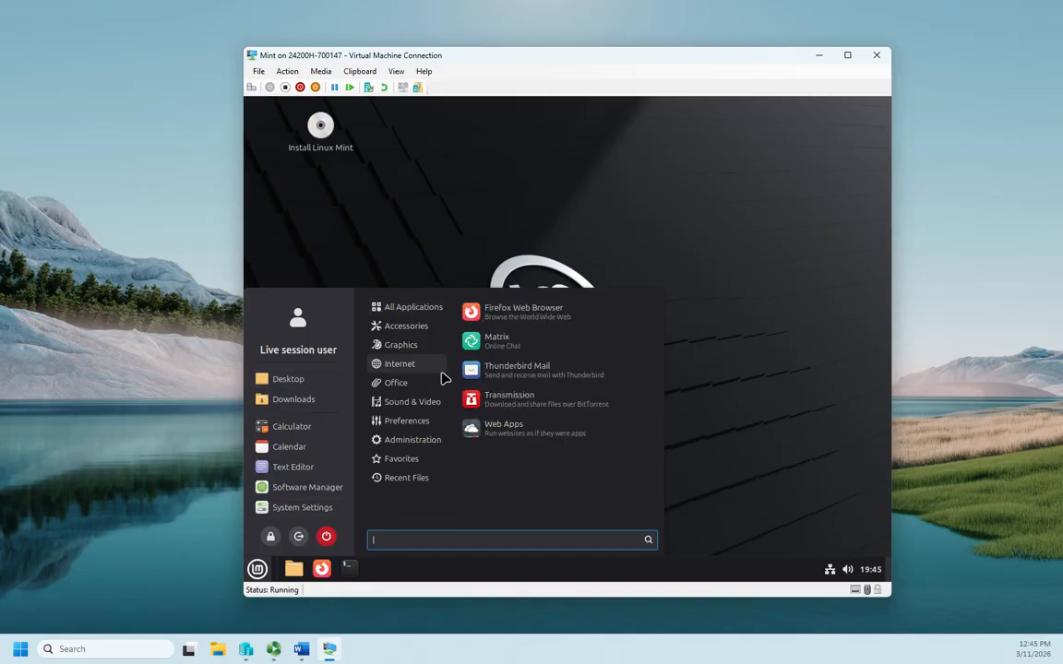
pyautogui.click(839, 344)
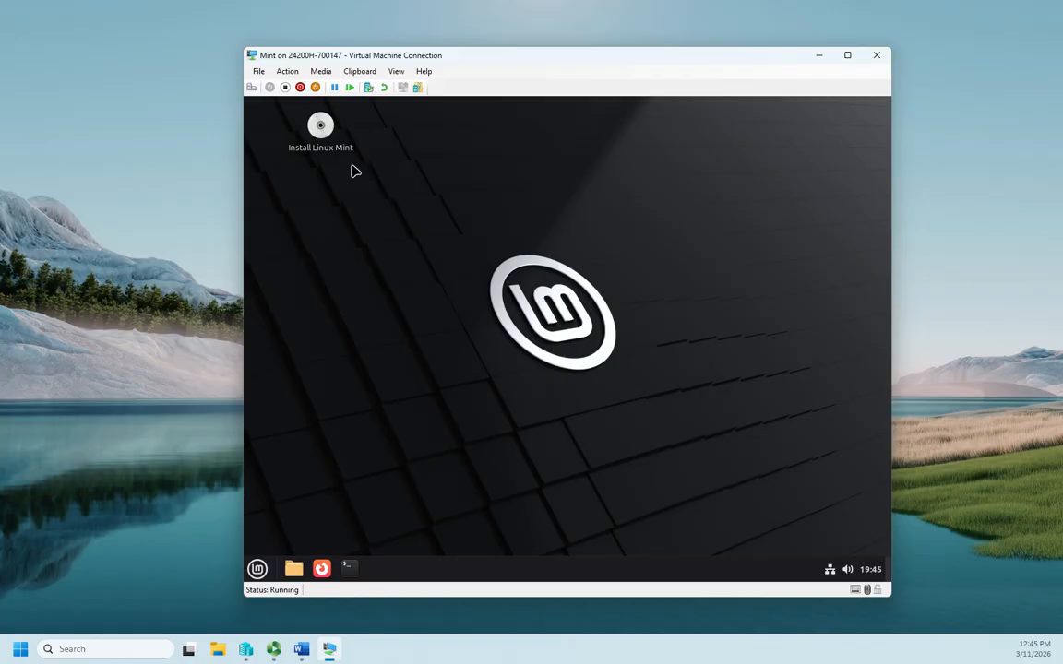
# Launch the Linux Mint installer and accept English, the English (US) keyboard layout and no multimedia codecs.
pyautogui.click(322, 132)
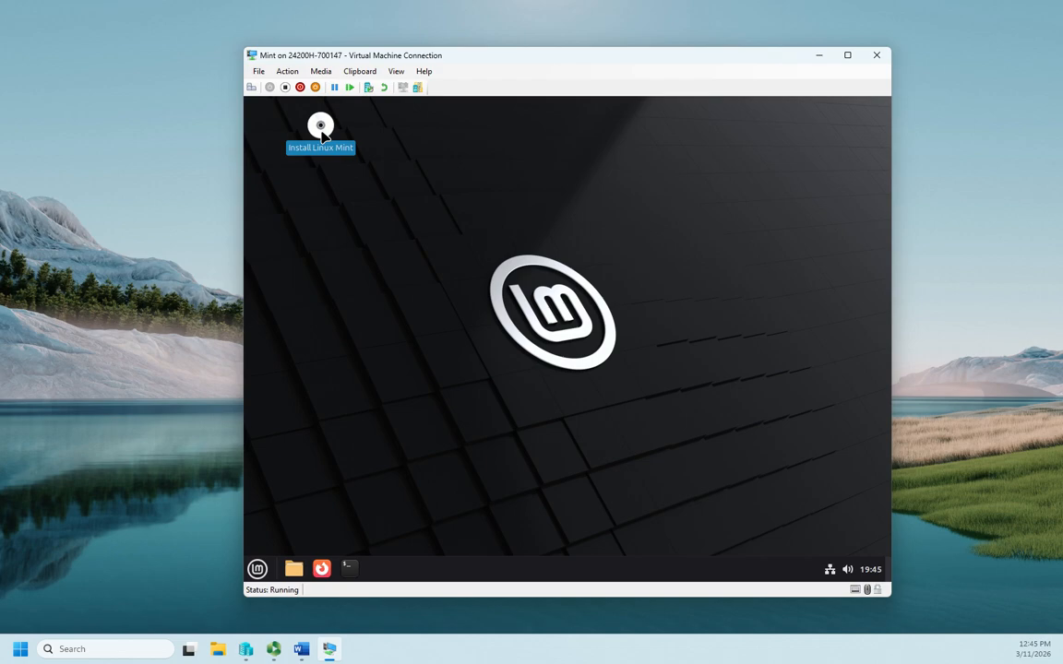
pyautogui.doubleClick(321, 130)
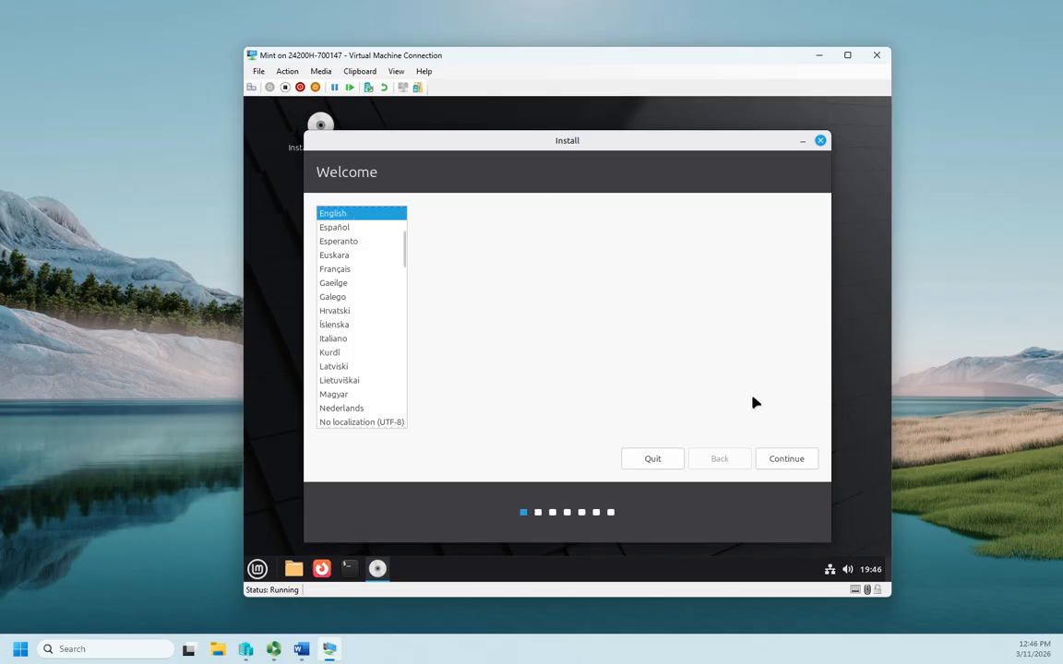
pyautogui.click(800, 461)
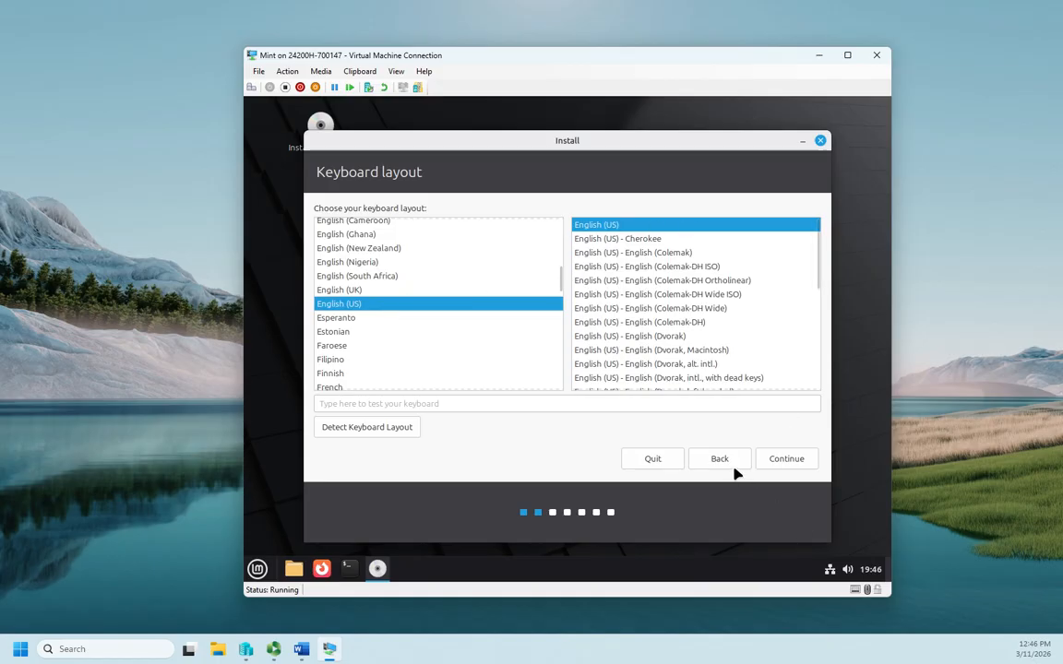
pyautogui.click(783, 459)
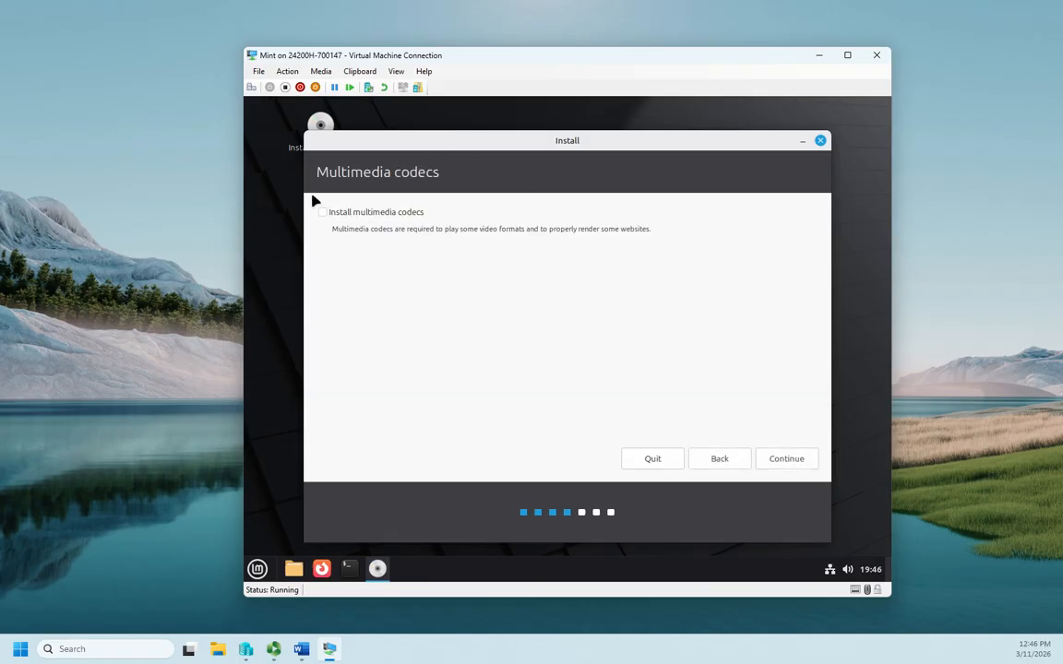
pyautogui.click(793, 460)
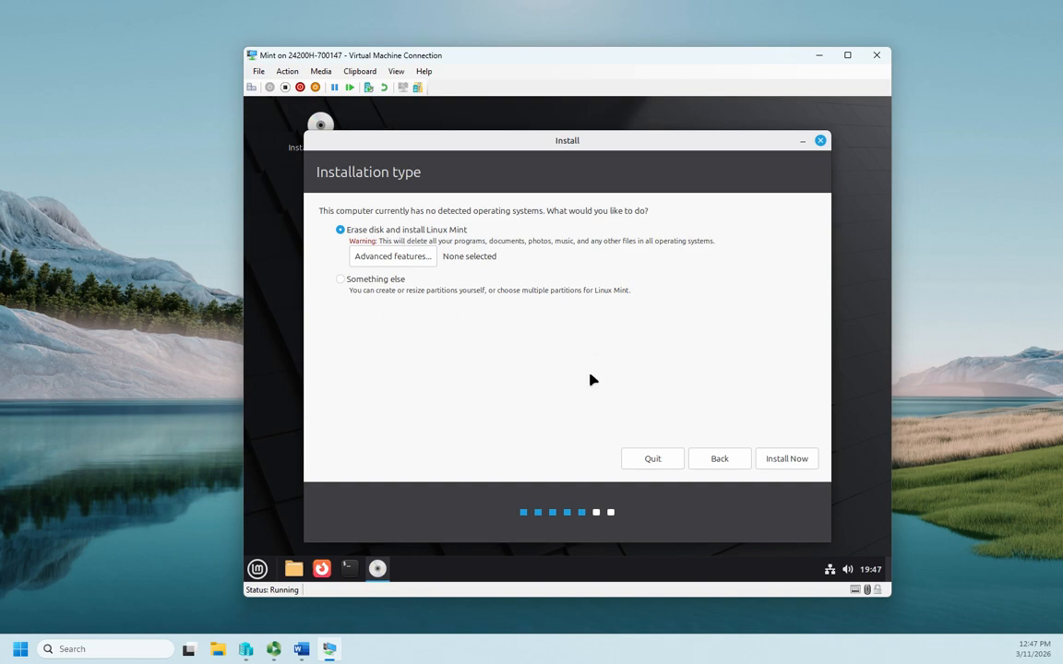
# Install with Erase disk and install Linux Mint, approving the disk changes, and set the location to Los Angeles.
pyautogui.click(793, 462)
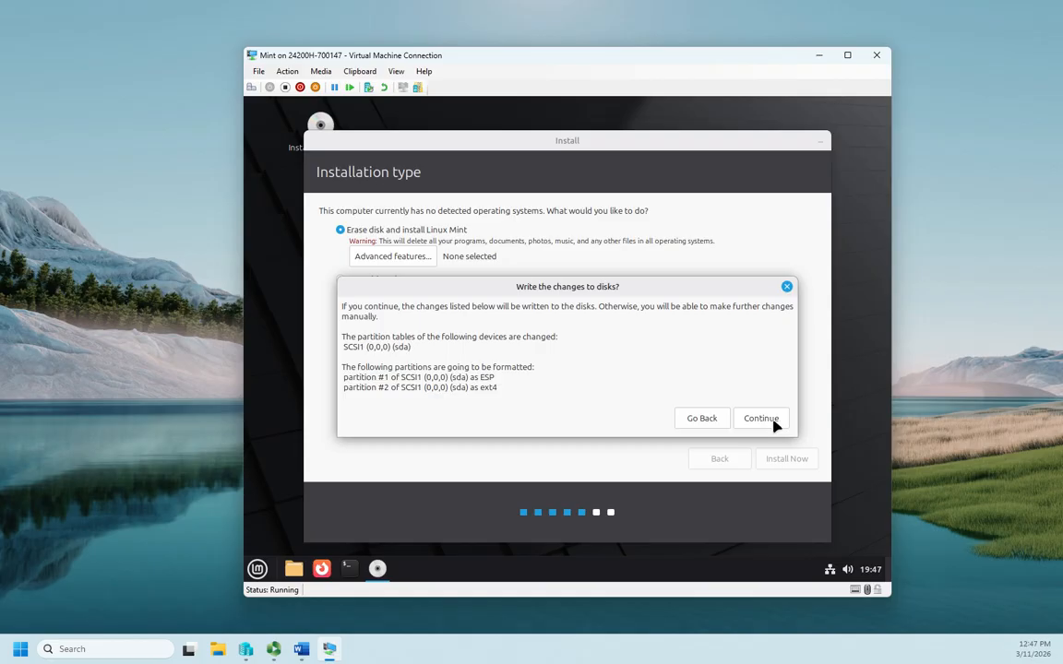
pyautogui.click(762, 418)
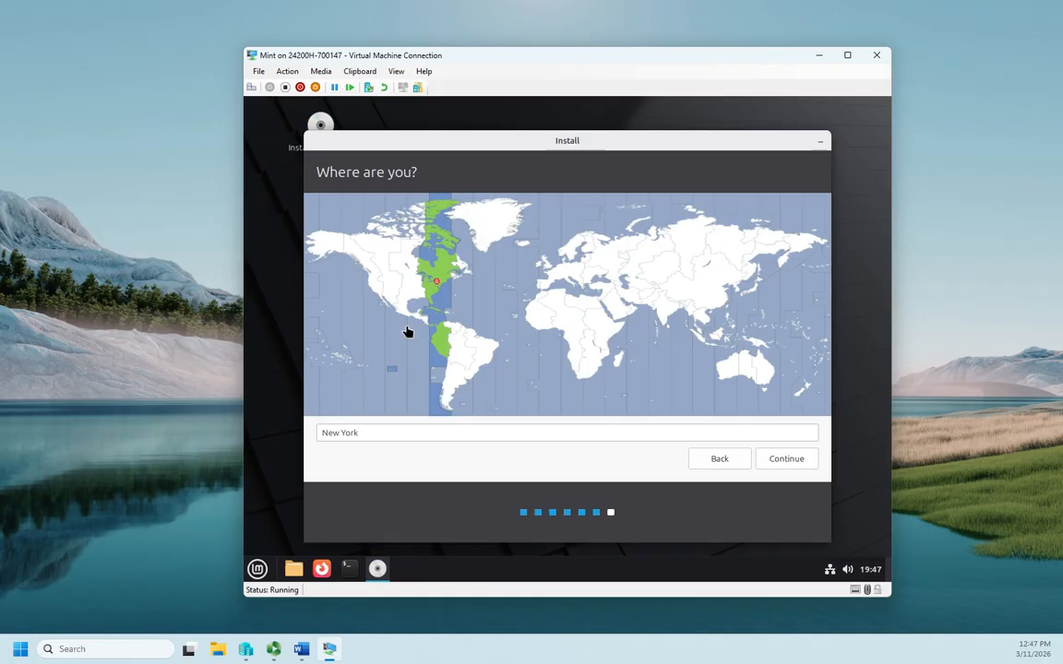
pyautogui.click(378, 292)
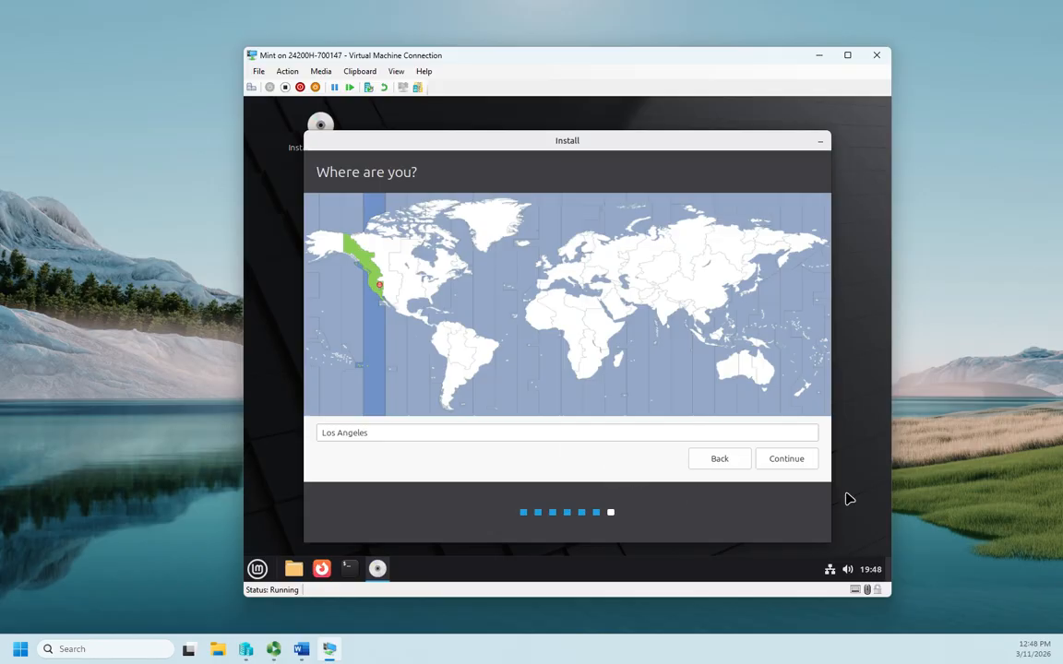
pyautogui.click(794, 461)
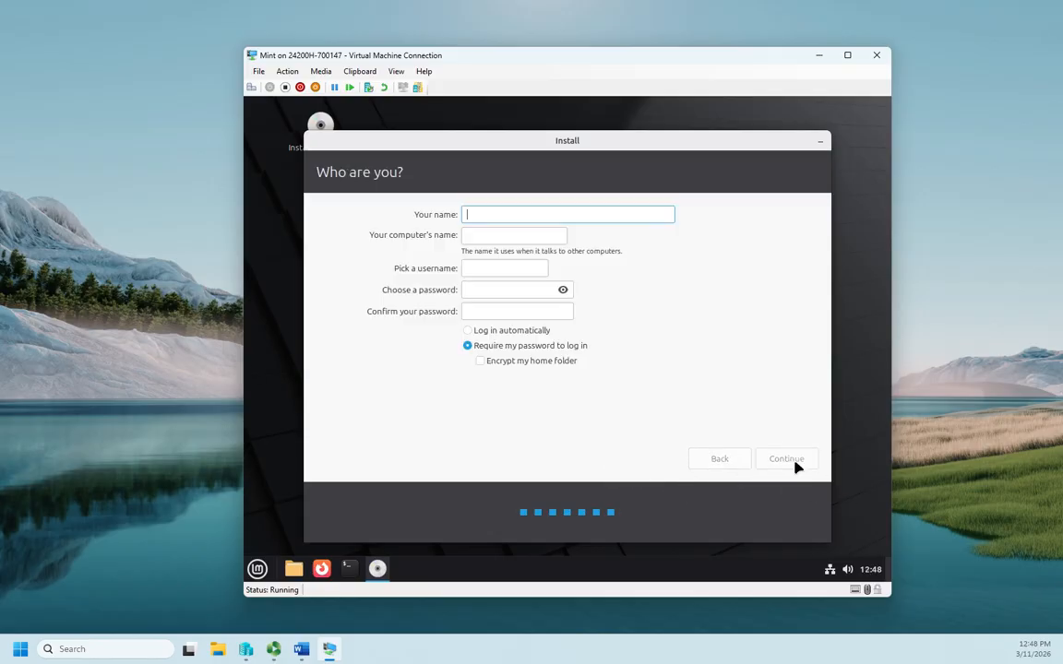
# Create the user account with the user's name and a confirmed account password, requiring the password to log in, and continue the installation.
pyautogui.write('david')
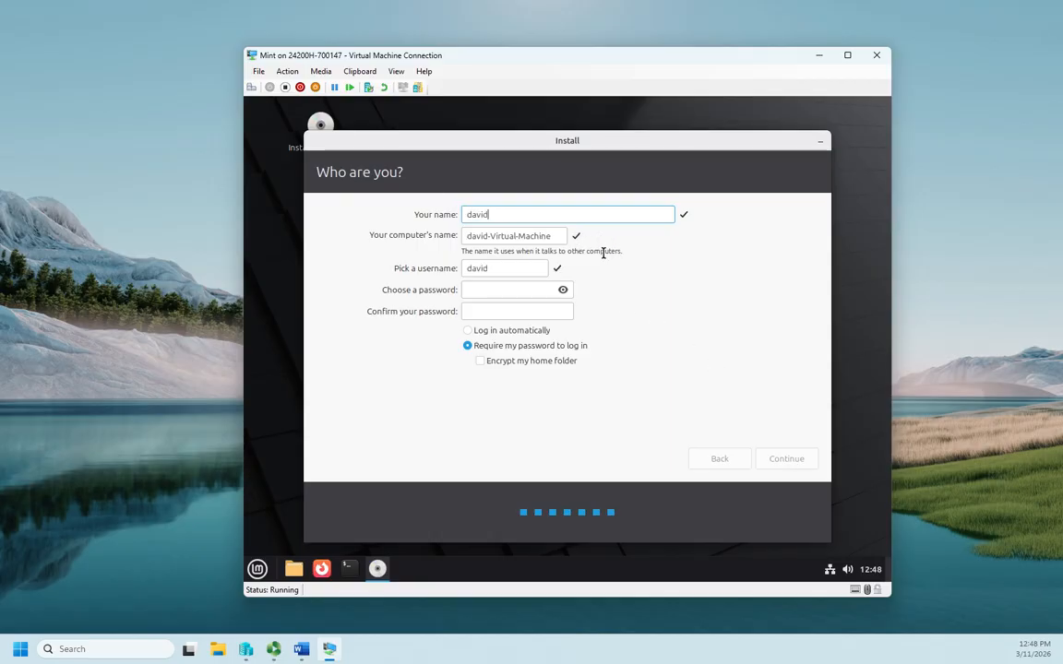
pyautogui.click(481, 290)
pyautogui.write('•••••••••••')
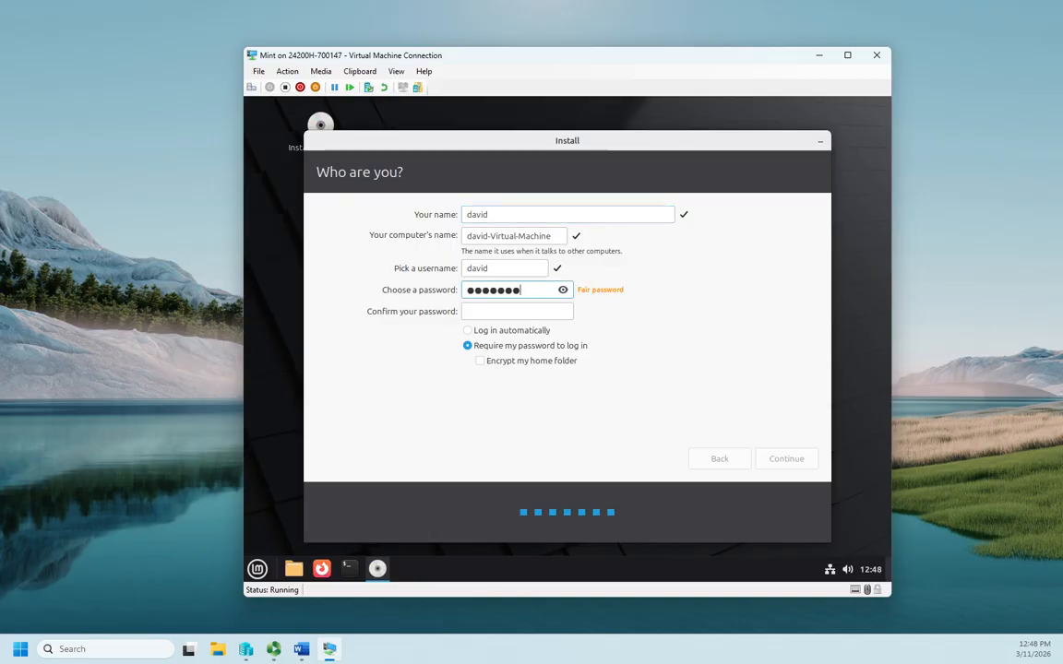
pyautogui.press('Tab')
pyautogui.write('•••••••••••')
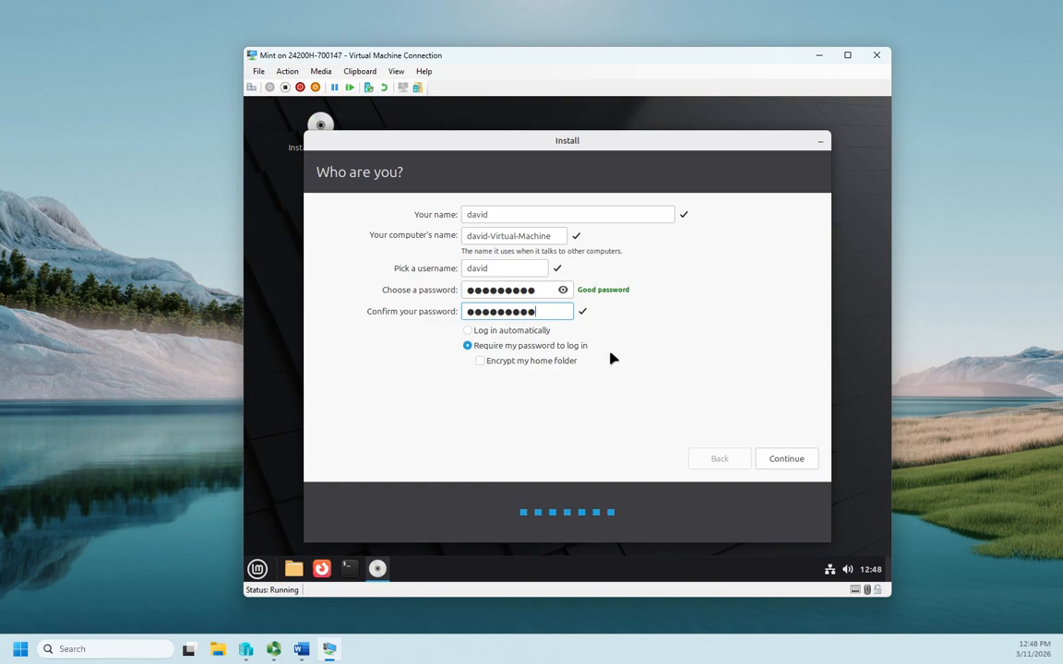
pyautogui.click(786, 462)
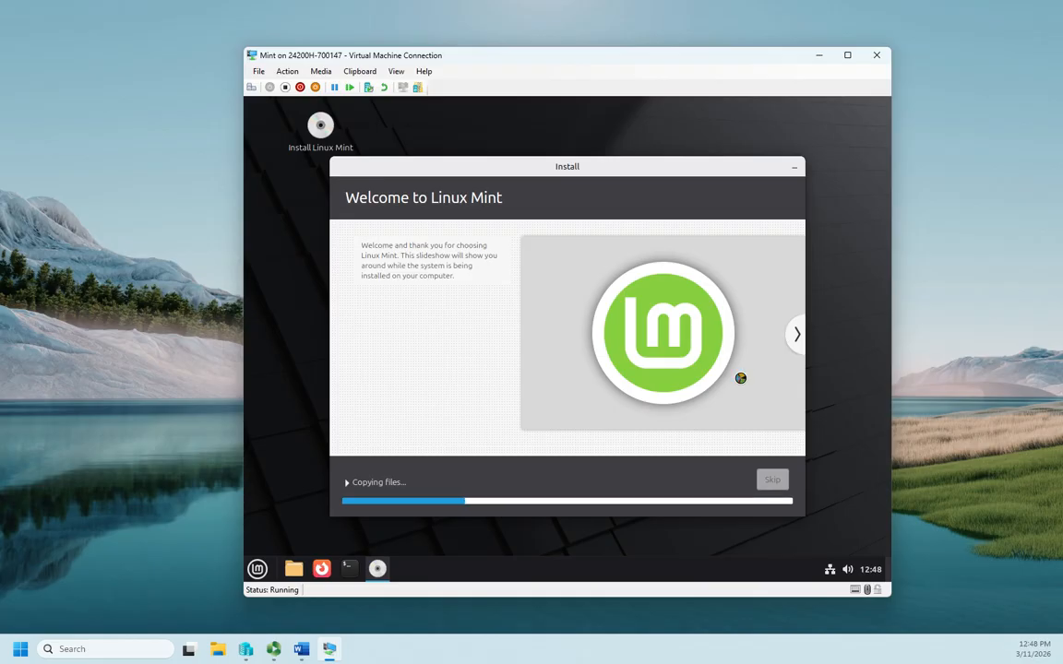
# Page through the installer's slideshow of Linux Mint features.
pyautogui.click(799, 340)
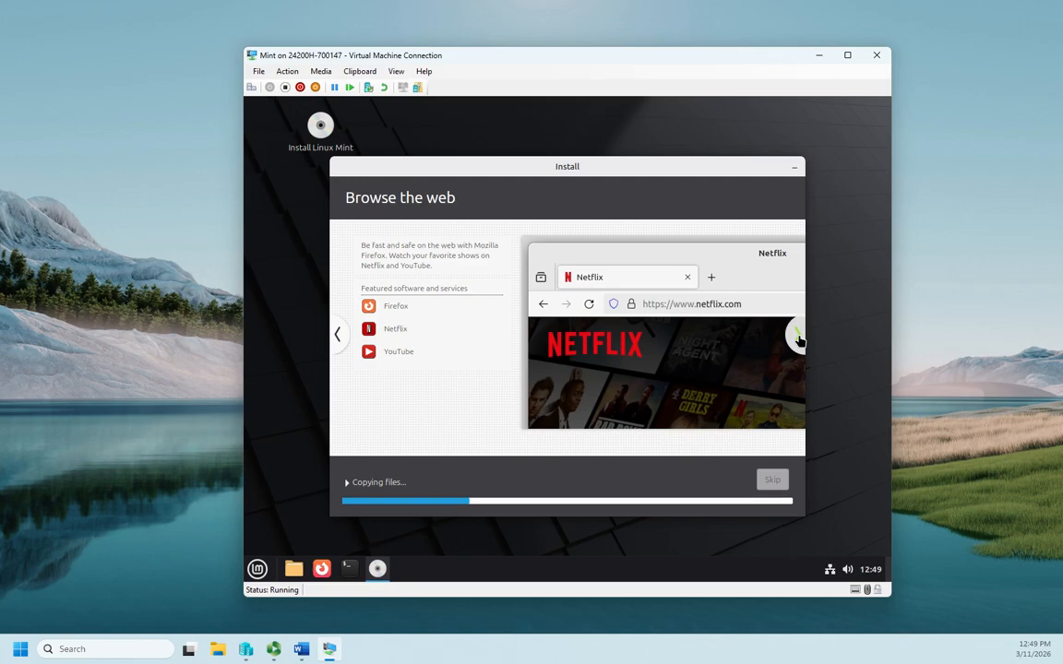
pyautogui.click(799, 340)
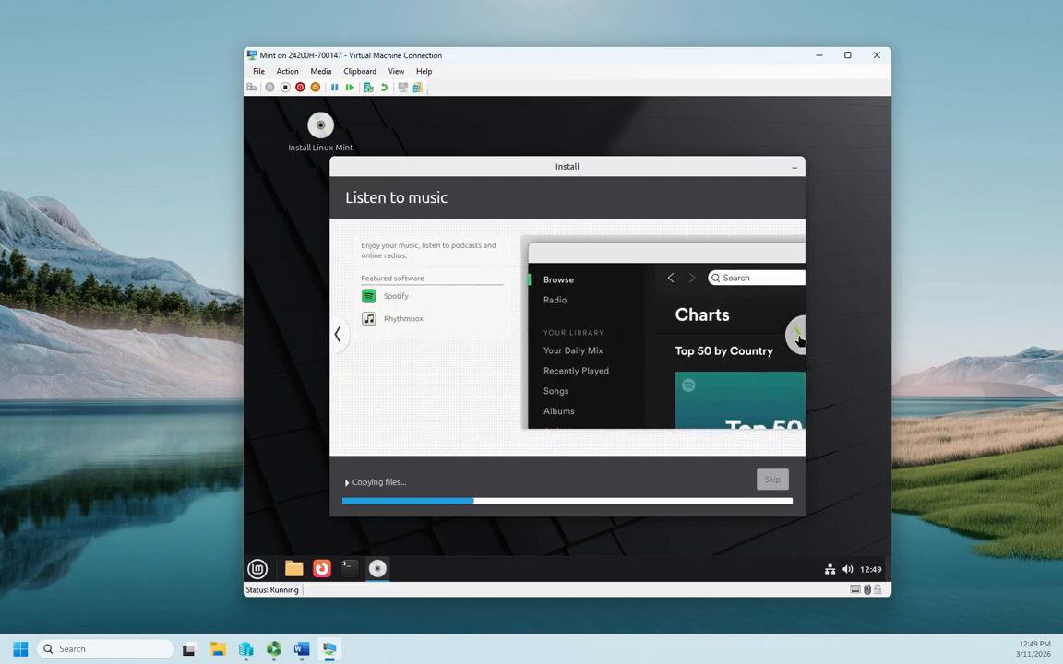
pyautogui.click(799, 339)
pyautogui.click(799, 340)
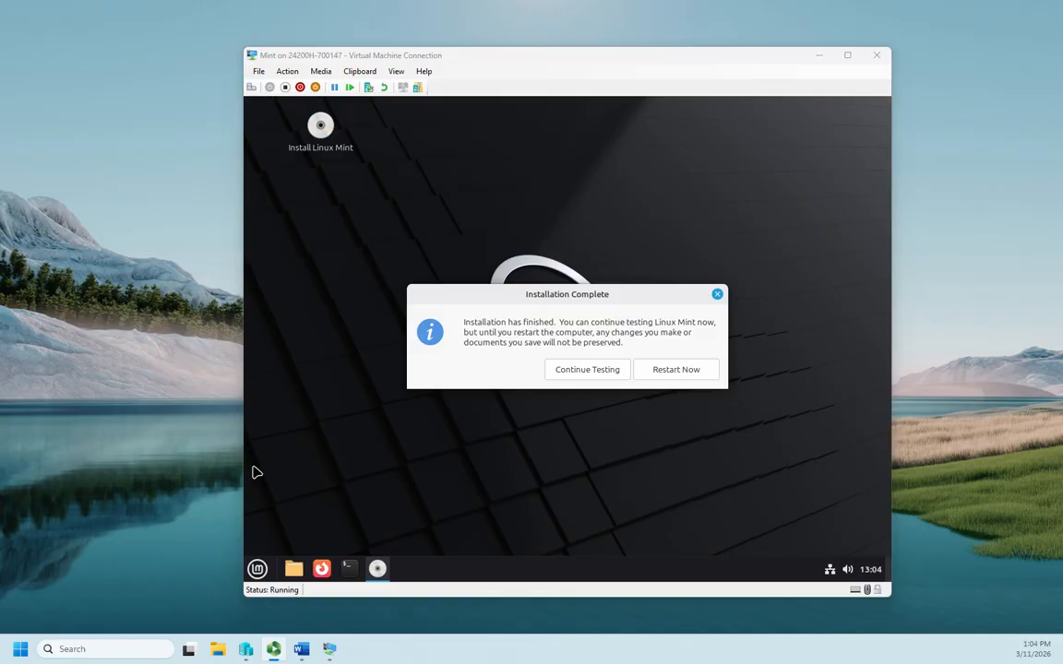
# Restart the virtual machine into the installed system and log in with the account password.
pyautogui.click(263, 472)
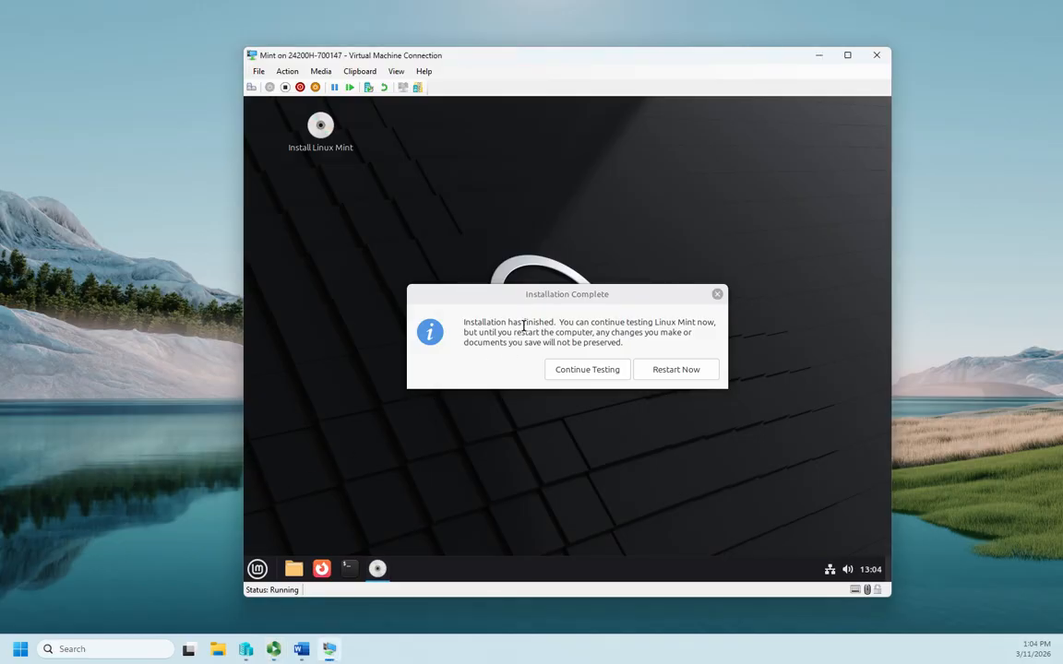
pyautogui.click(687, 371)
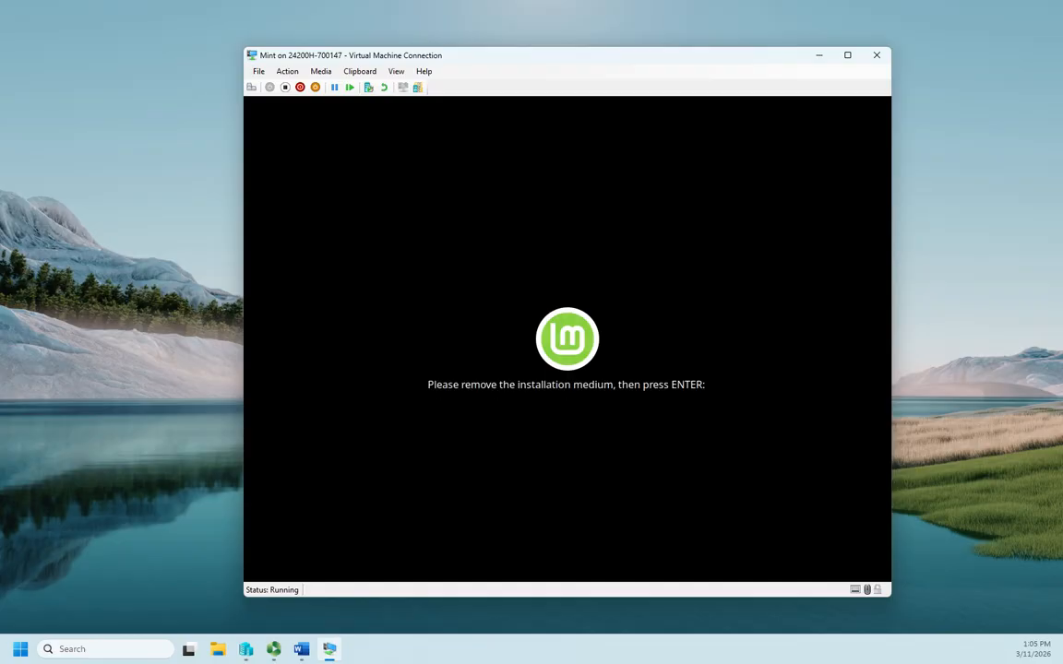
pyautogui.press('Return')
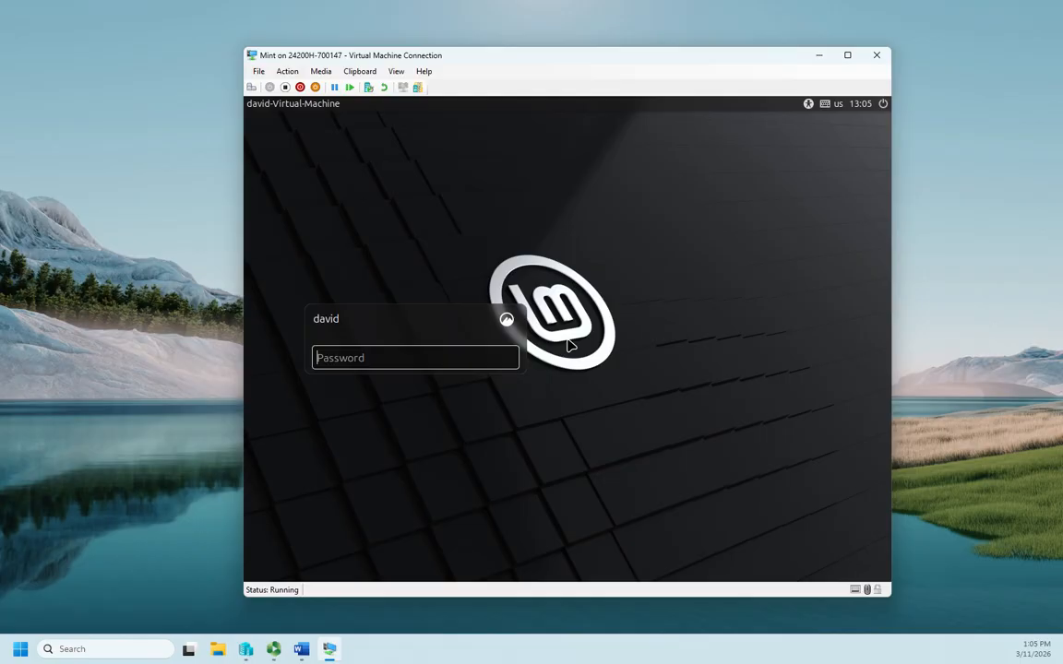
pyautogui.write('*********')
pyautogui.press('Return')
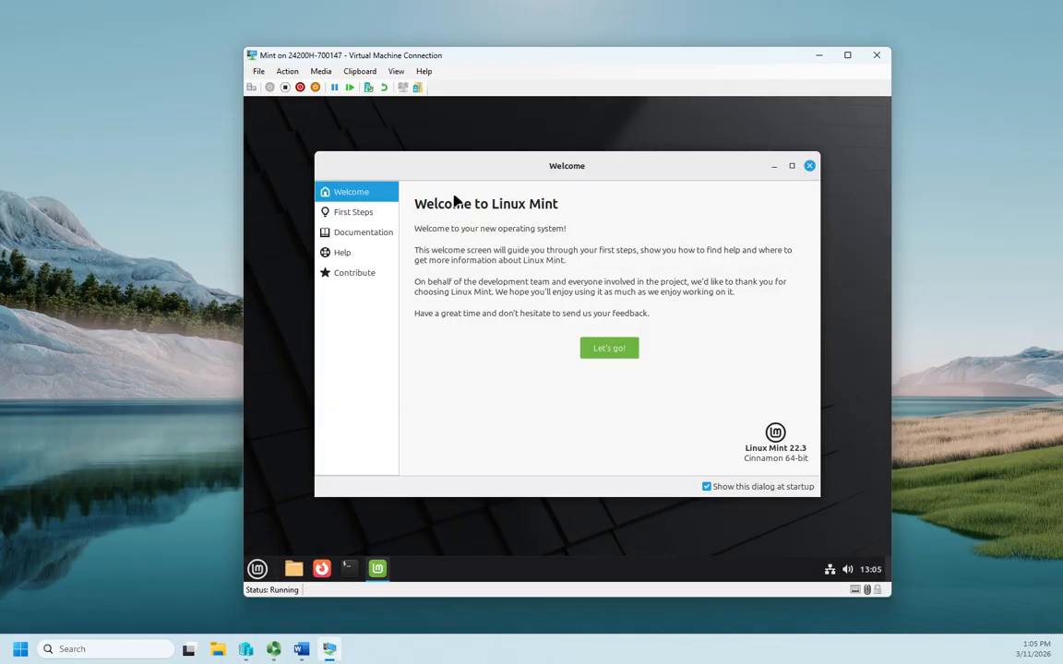
# Go to the First Steps page and stop the Welcome dialog from showing at startup.
pyautogui.click(604, 349)
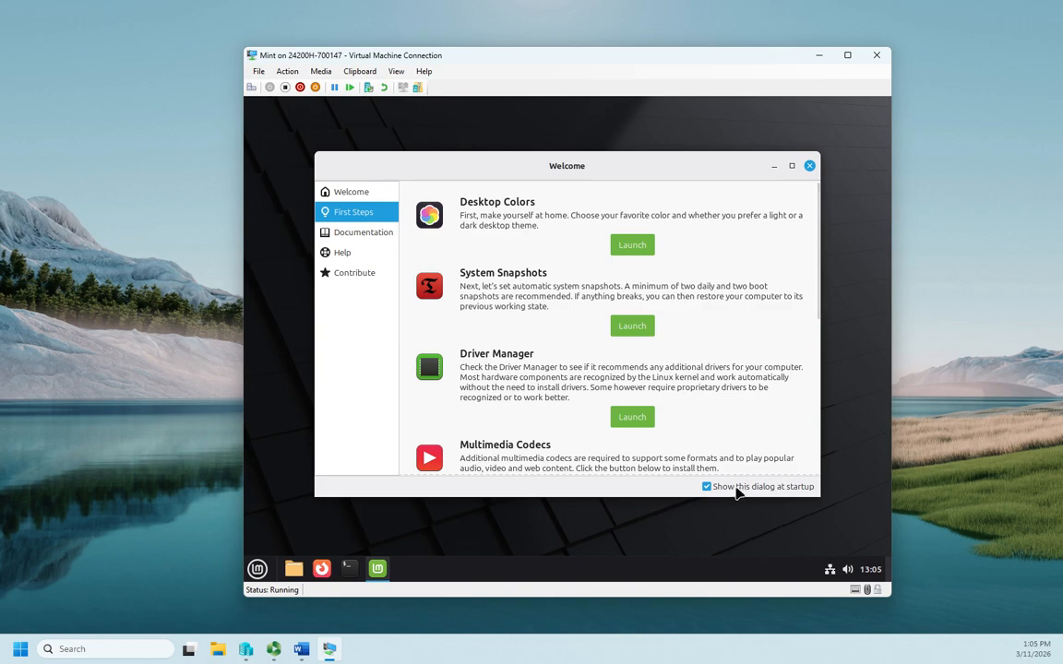
pyautogui.click(706, 487)
# Review the tools offered under First Steps and the Documentation page of the Welcome dialog.
pyautogui.scroll(-2, 691, 396)
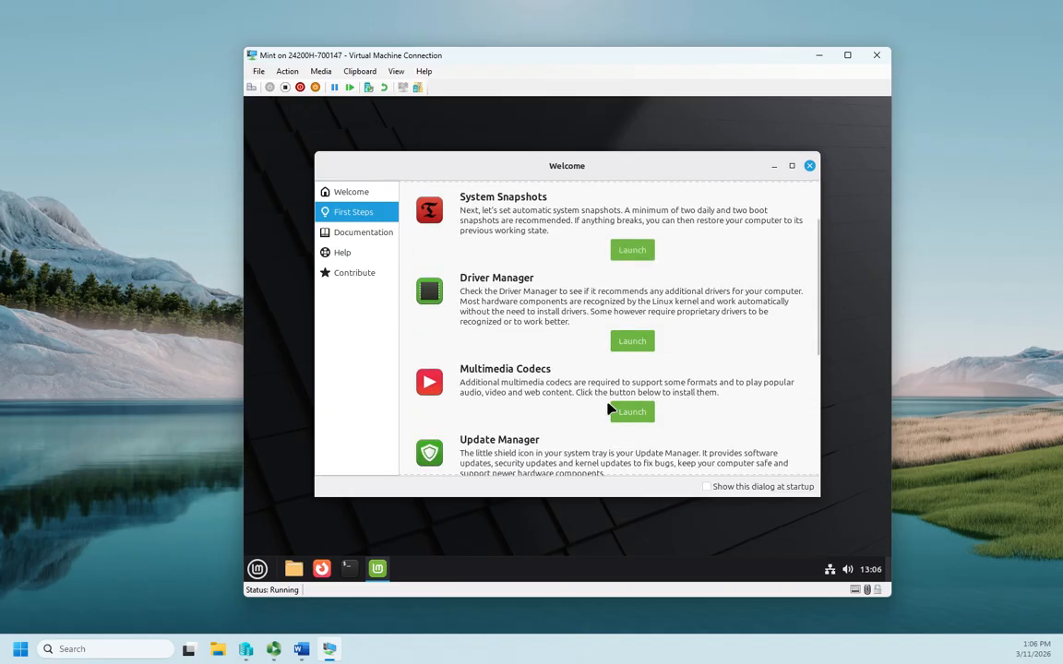
pyautogui.scroll(-3, 600, 392)
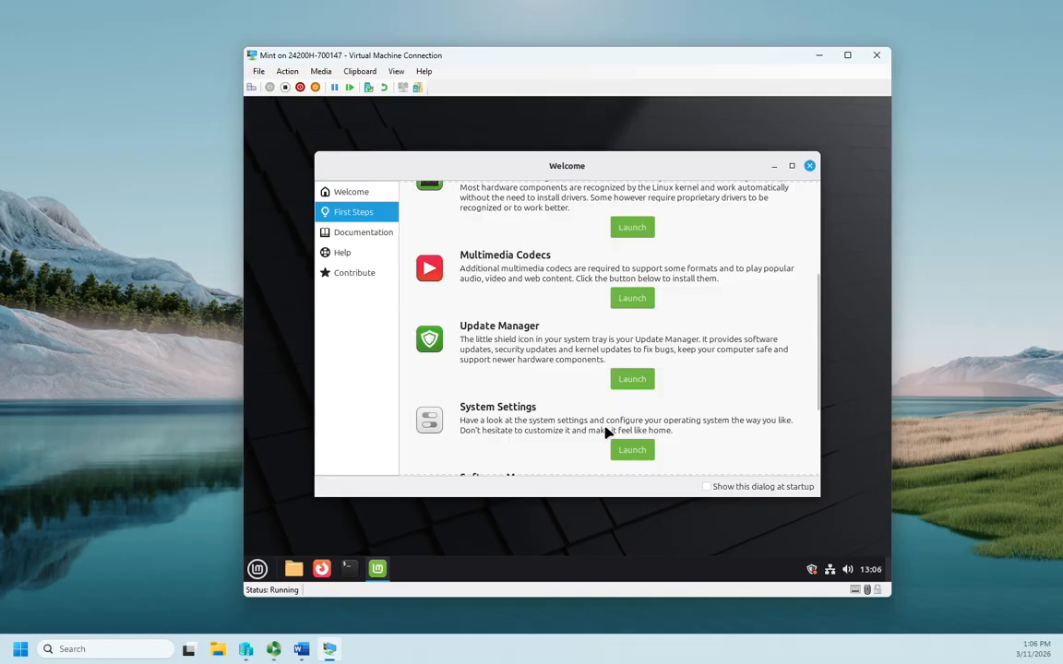
pyautogui.scroll(-2, 697, 424)
pyautogui.scroll(-1, 701, 421)
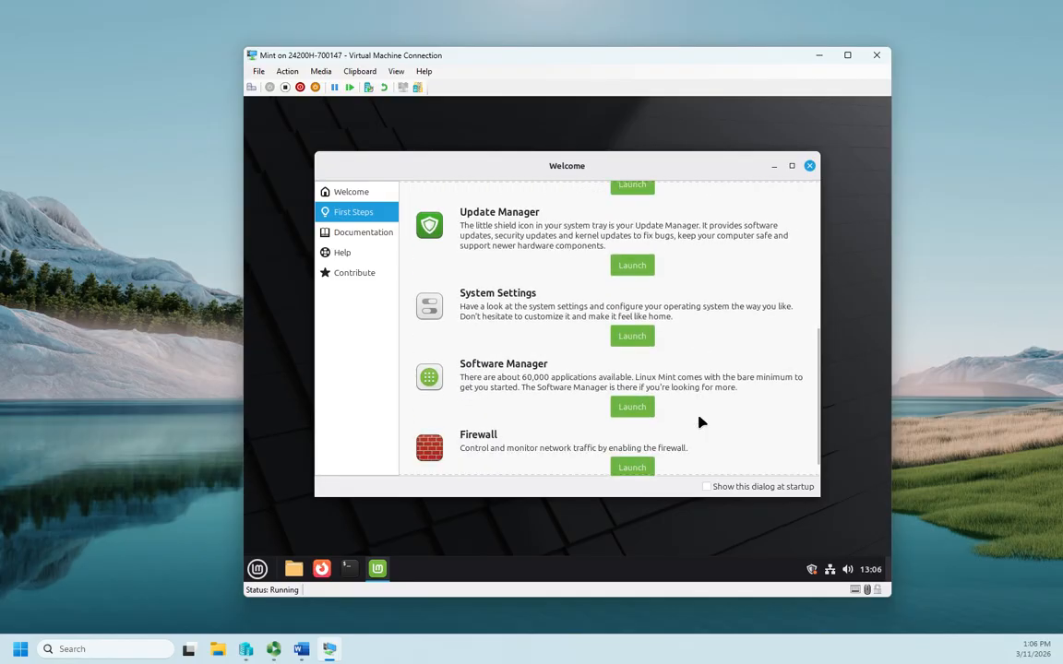
pyautogui.scroll(-1, 628, 399)
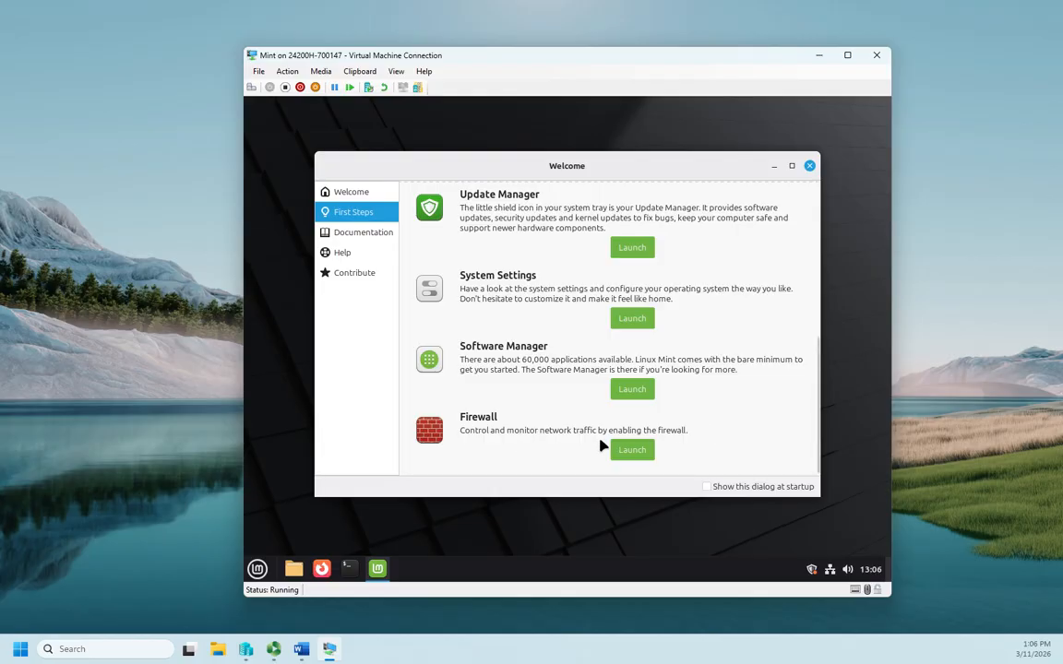
pyautogui.scroll(7, 600, 446)
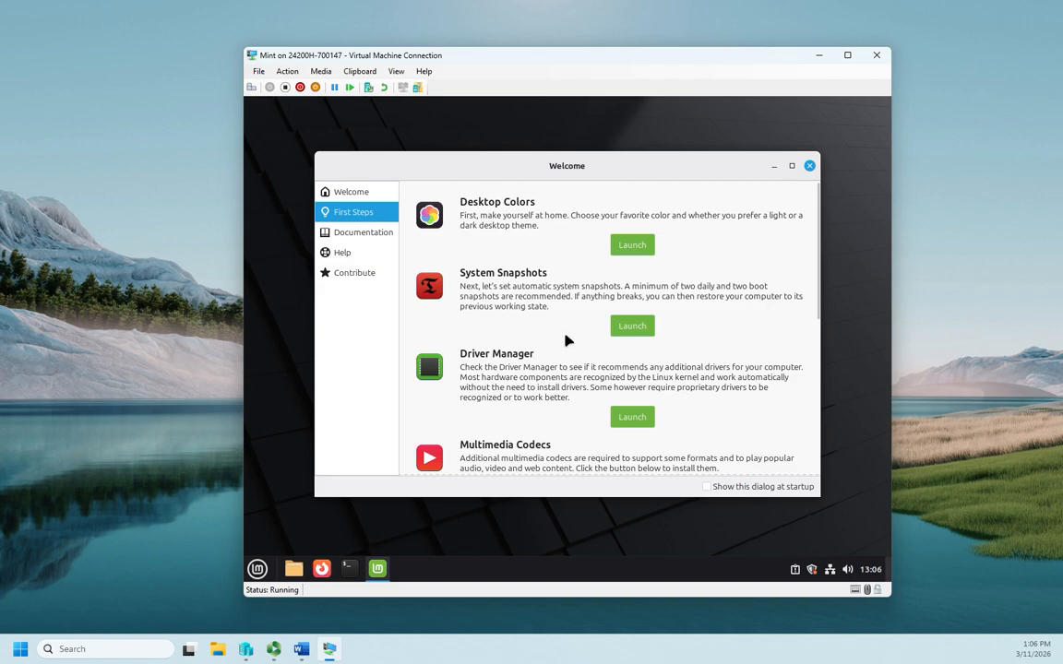
pyautogui.click(351, 235)
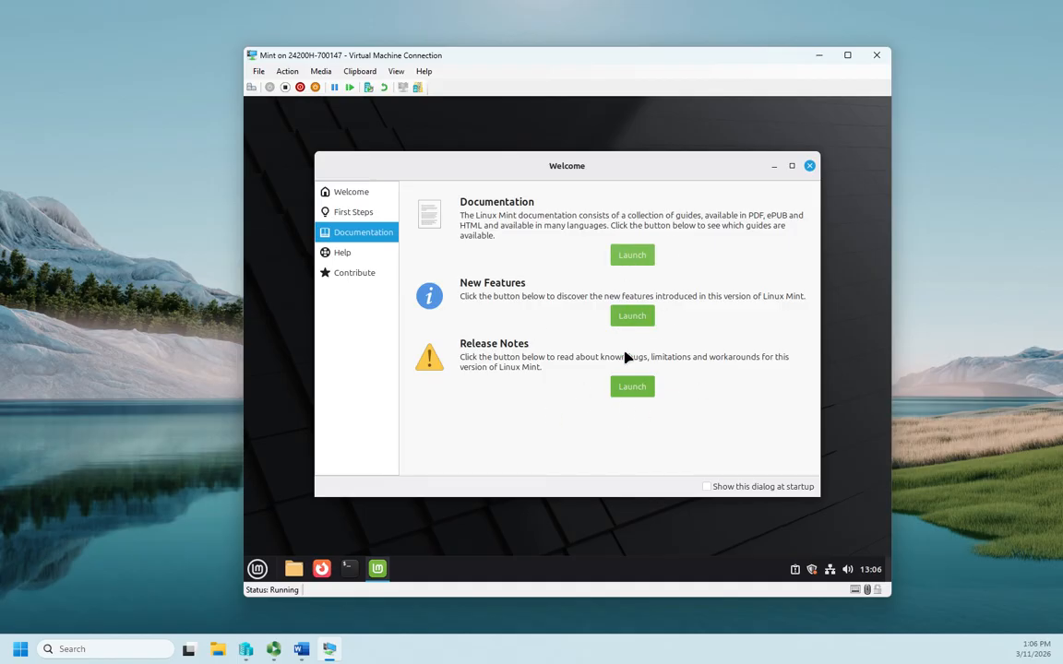
# Review the Help and Contribute pages of the Welcome dialog and close the dialog.
pyautogui.click(341, 253)
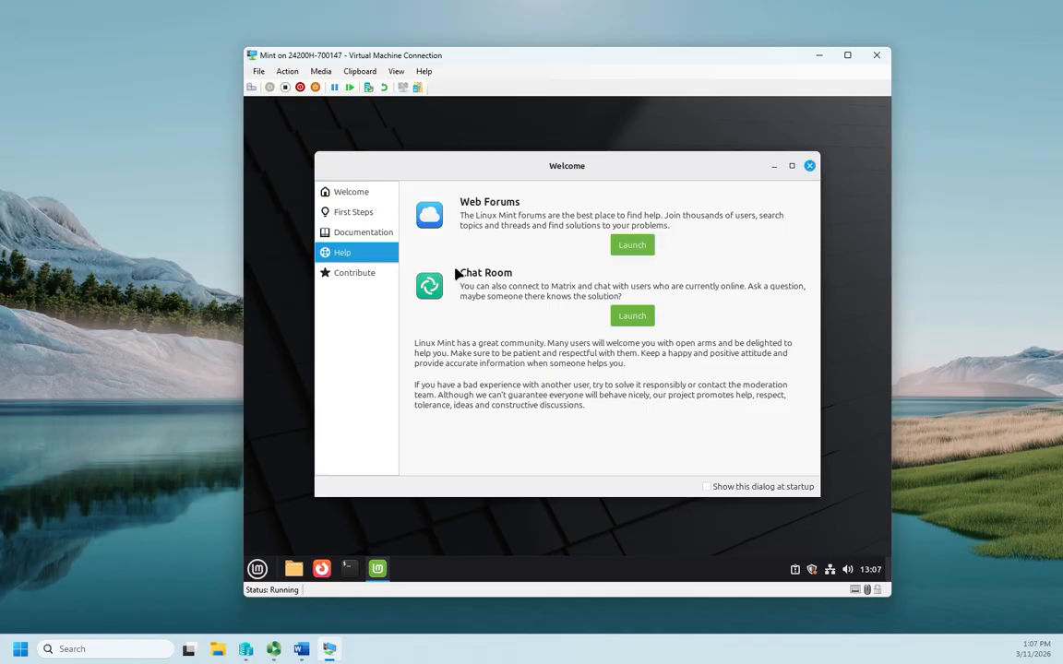
pyautogui.click(350, 279)
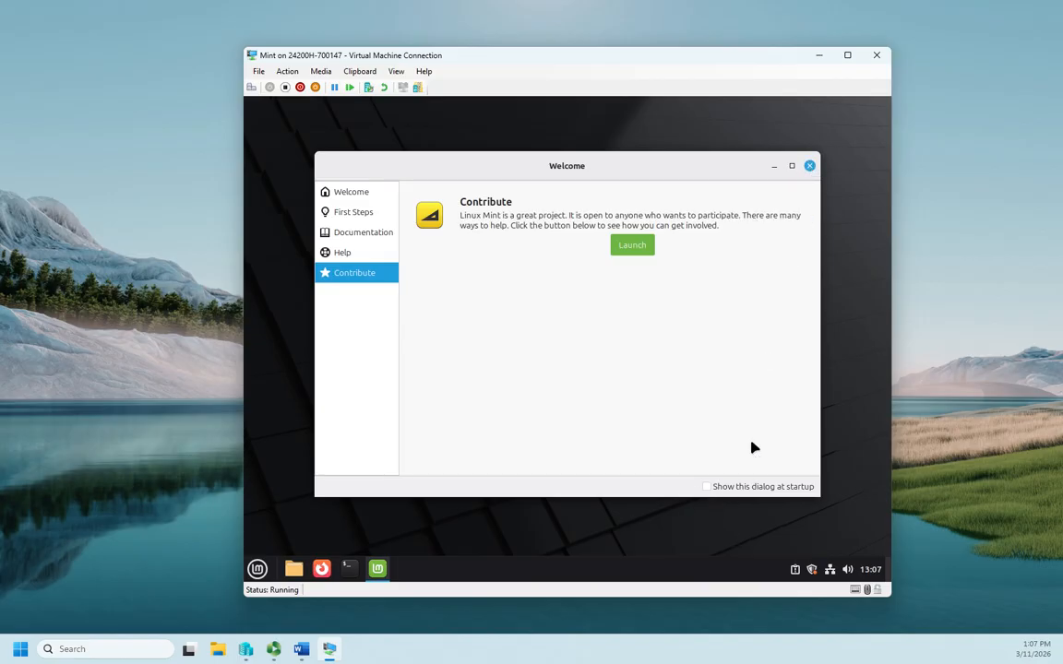
pyautogui.click(809, 165)
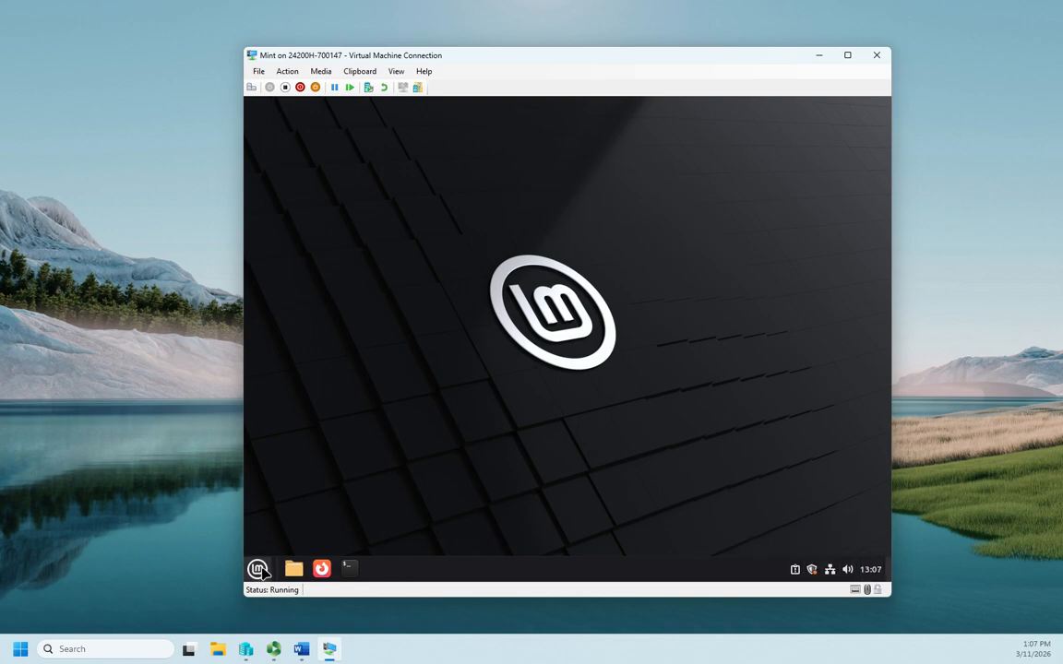
# Look through the application categories of the Linux Mint start menu, including Administration, Graphics and All Applications.
pyautogui.click(258, 569)
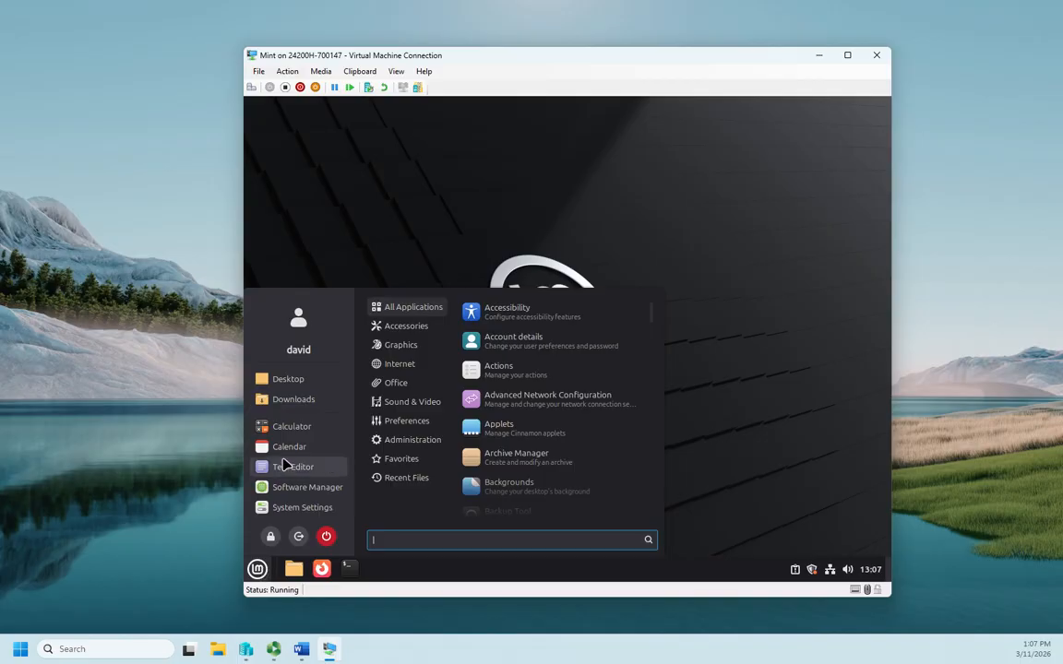
pyautogui.moveTo(436, 445)
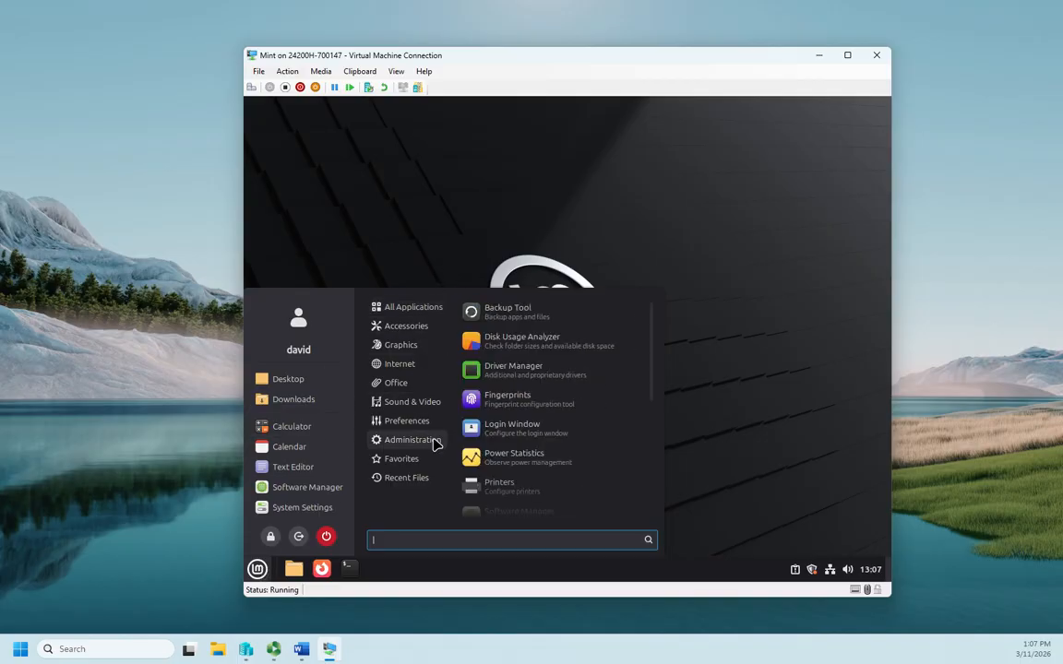
pyautogui.moveTo(422, 352)
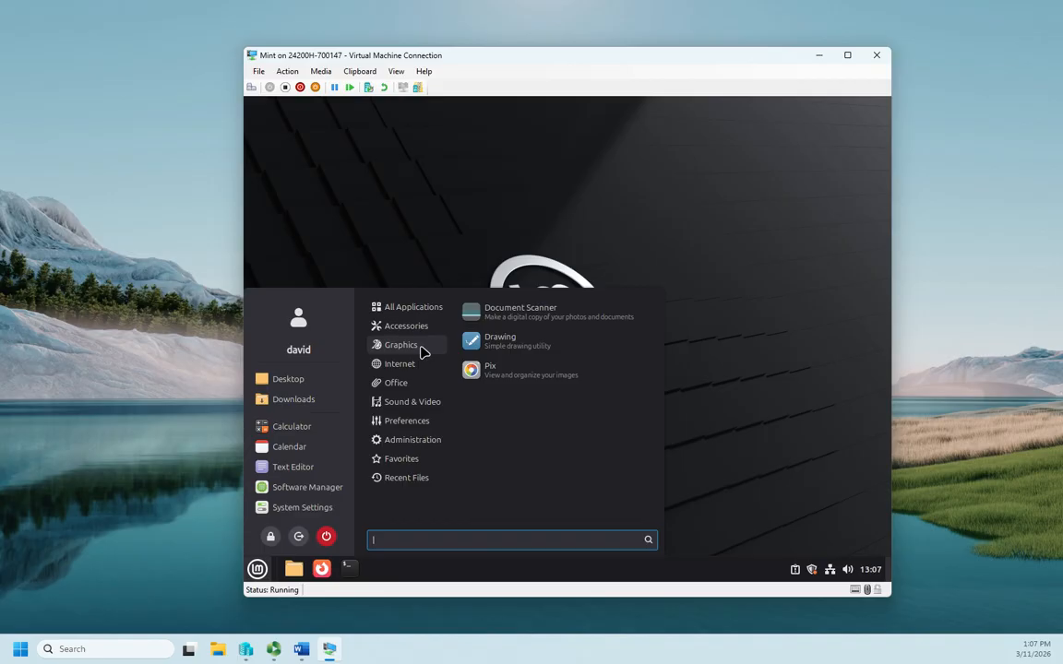
pyautogui.moveTo(412, 307)
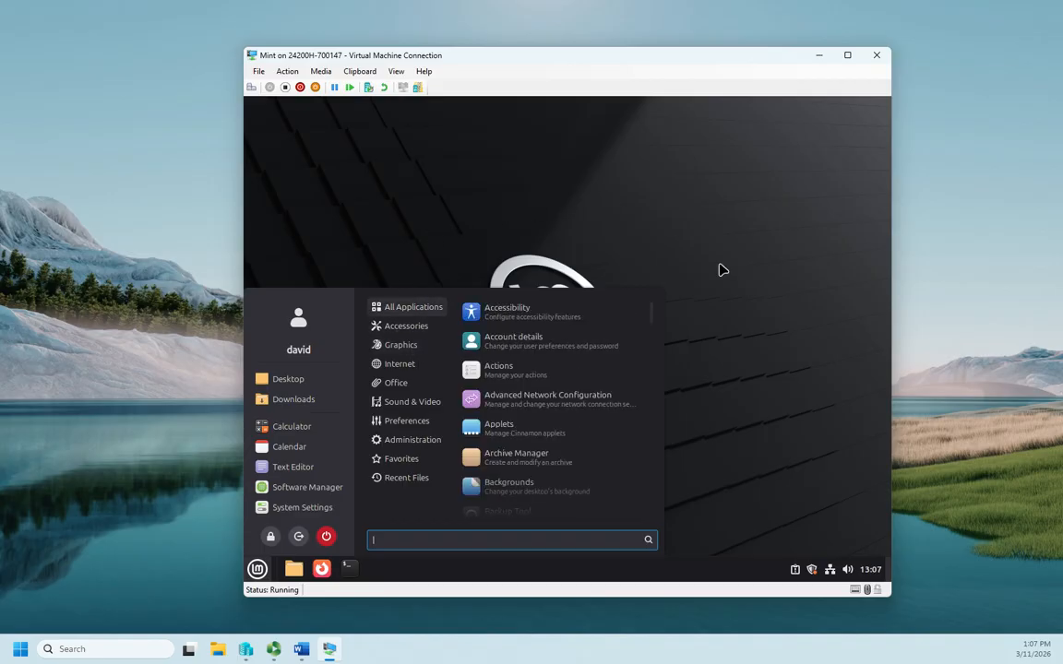
pyautogui.click(823, 361)
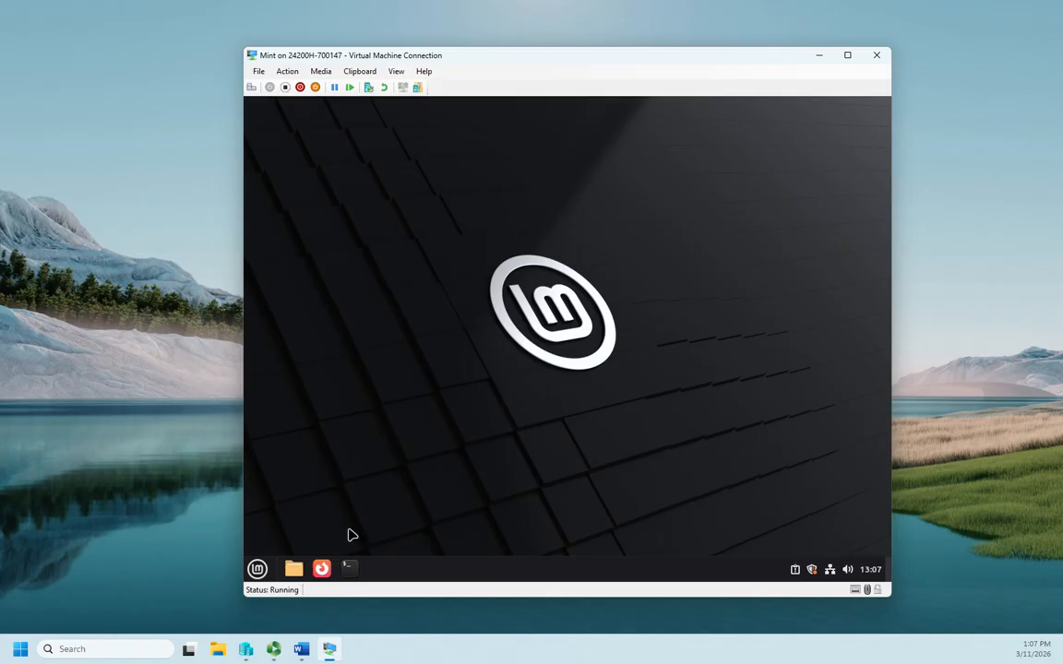
# Shut down the Linux Mint virtual machine from within the guest system.
pyautogui.click(257, 569)
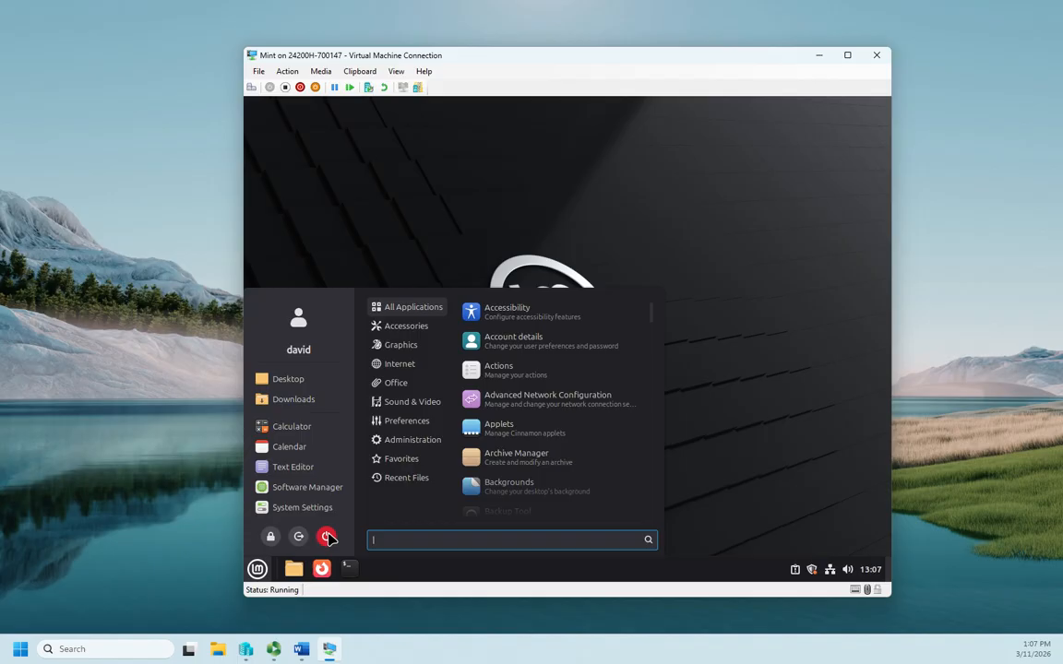
pyautogui.click(328, 537)
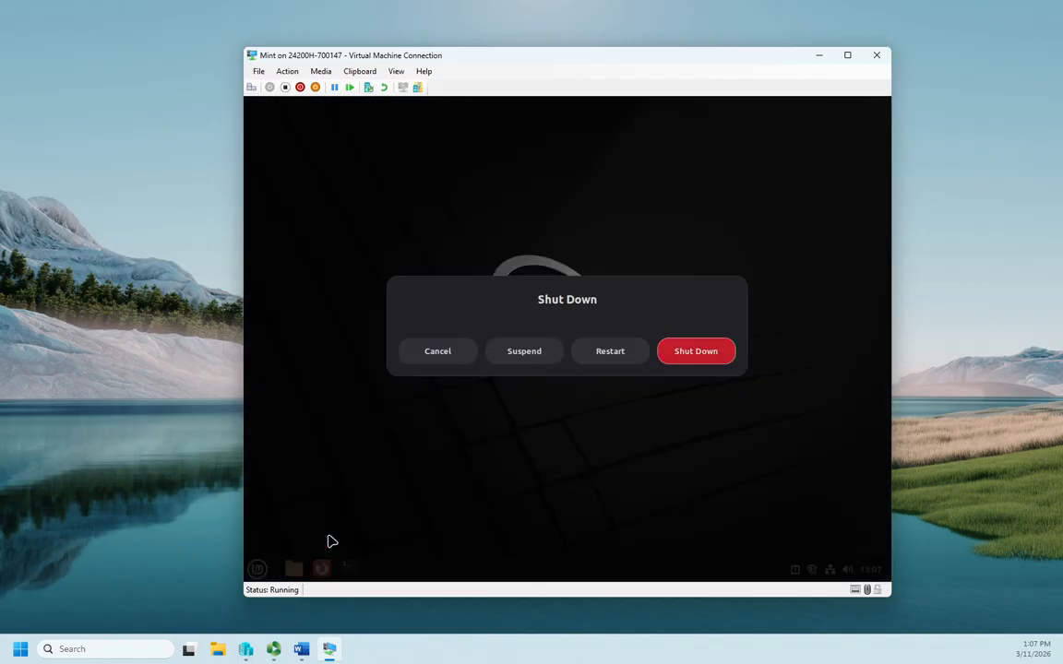
pyautogui.click(714, 360)
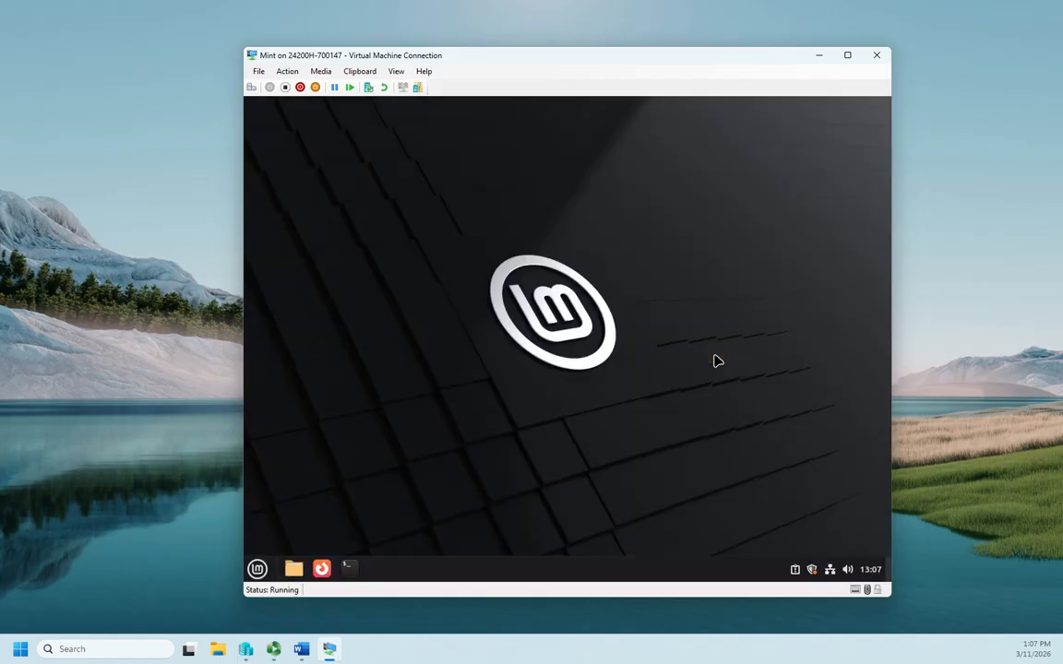